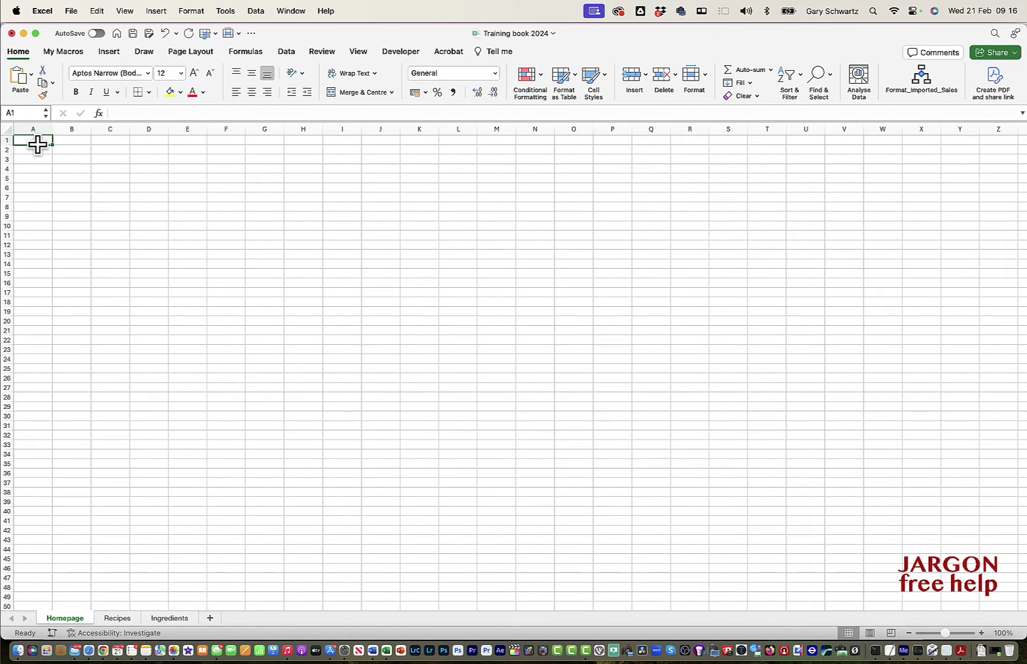
Step: Look over the Recipes and Ingredients sheets, then return to the Homepage sheet
left_click(121, 620)
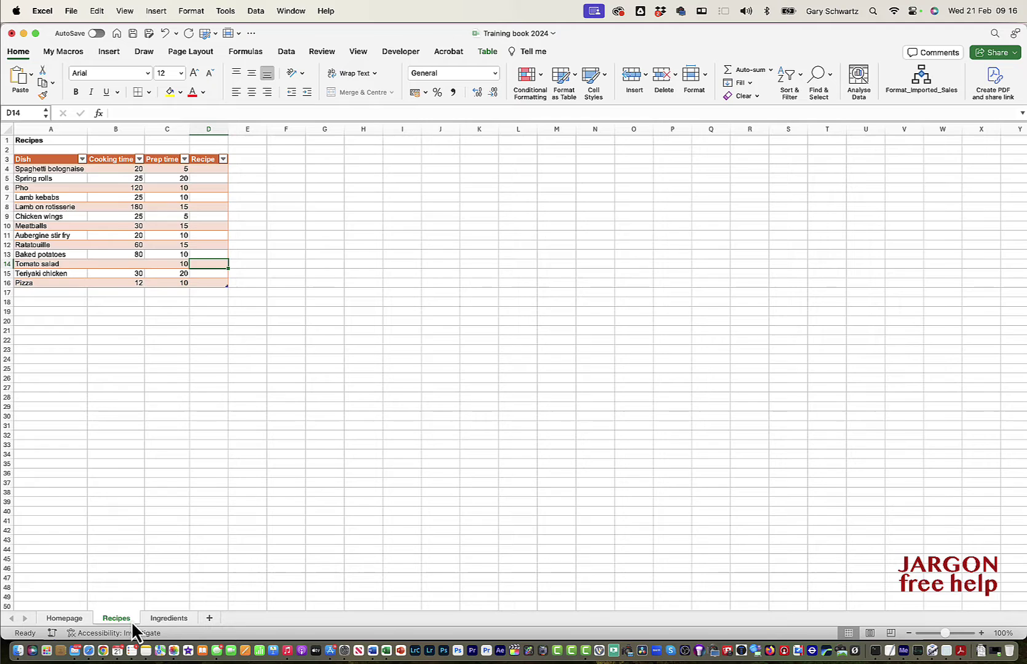
left_click(171, 619)
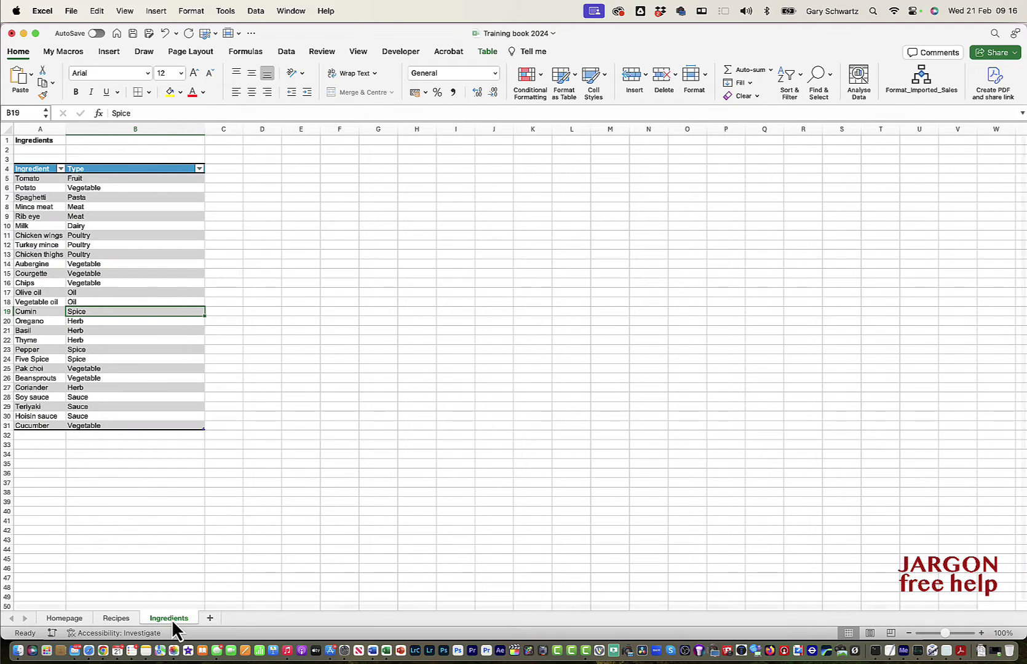
left_click(66, 619)
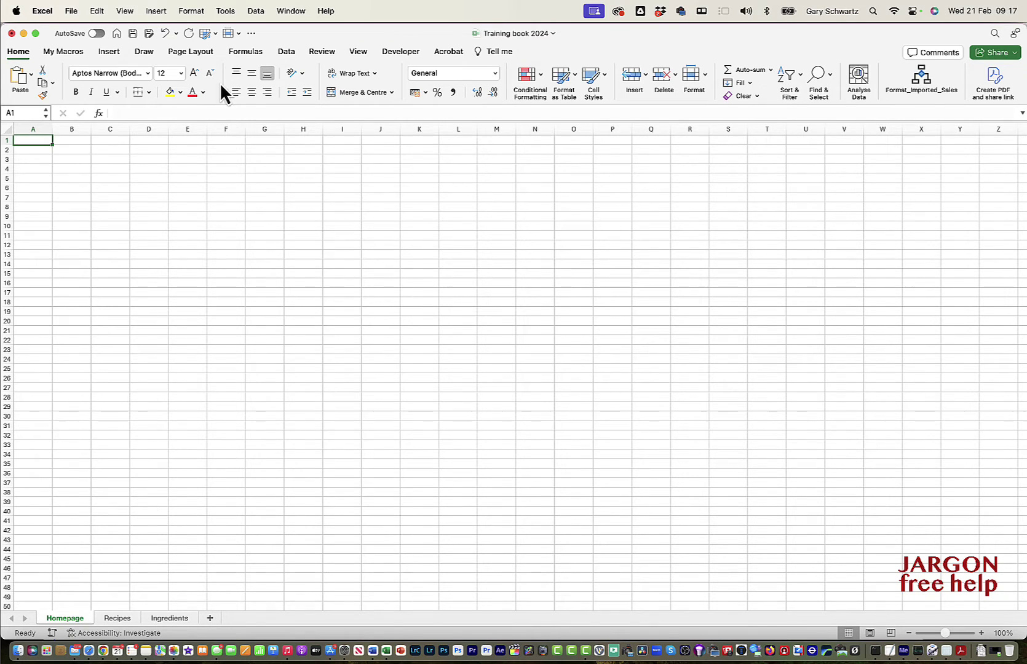
Step: Insert Fruit plate.jpg from the Backgrounds folder as the Homepage sheet background
left_click(199, 53)
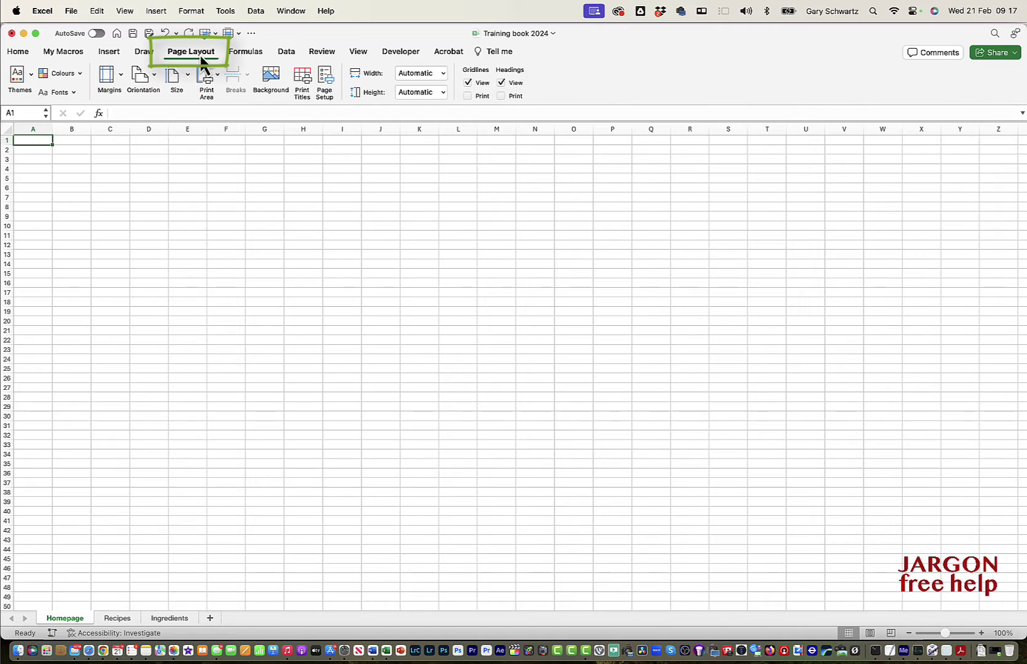
left_click(270, 75)
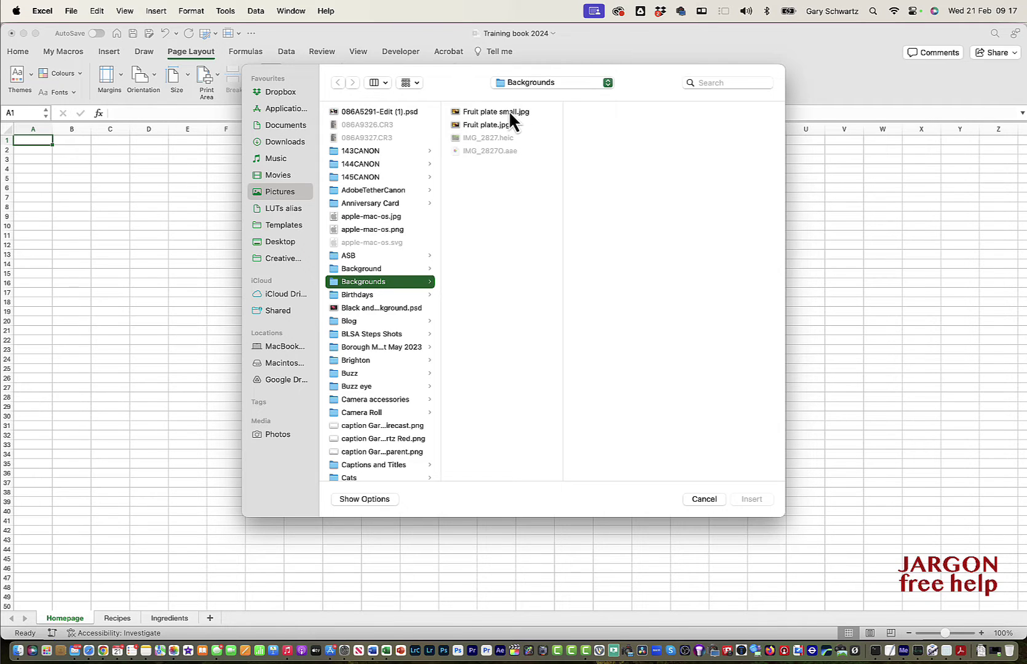
left_click(476, 125)
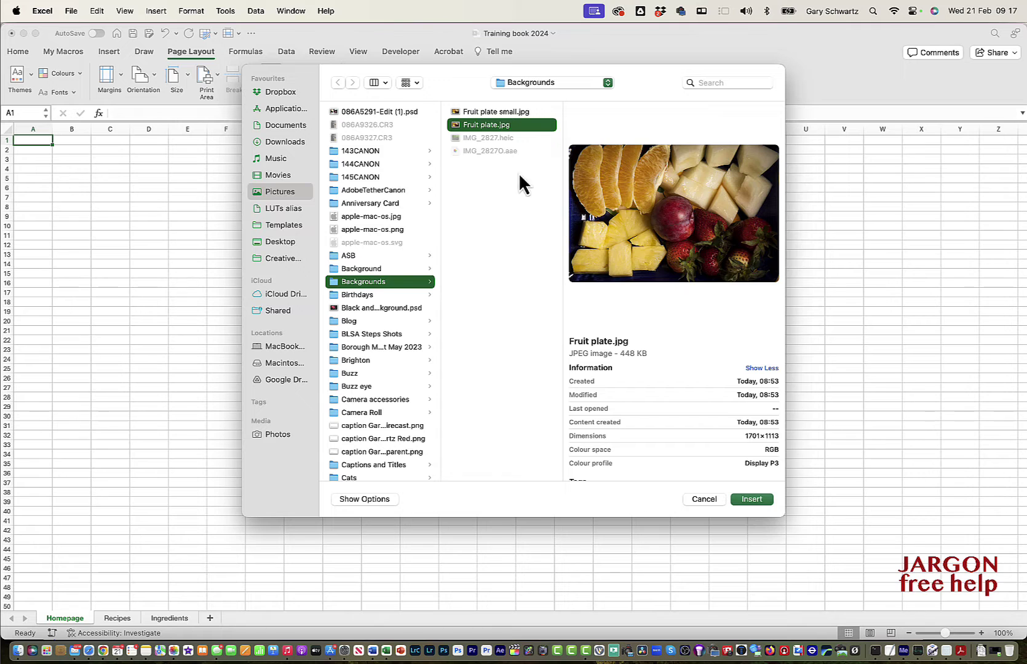
left_click(751, 499)
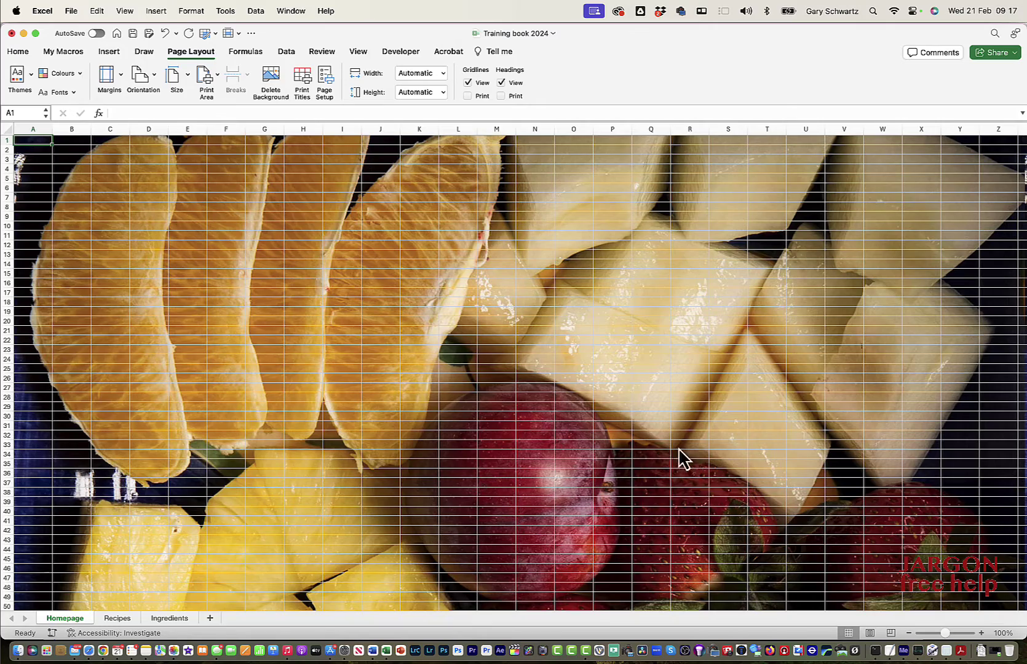
scroll(661, 434, "down", 15)
scroll(661, 434, "right", 10)
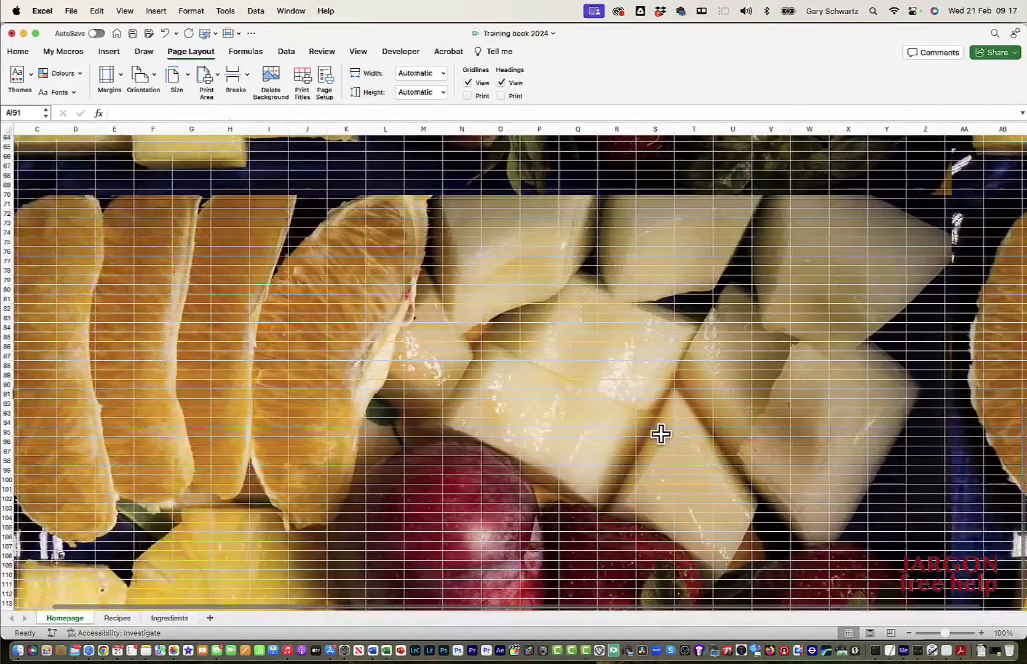
scroll(662, 435, "up", 15)
scroll(661, 434, "left", 10)
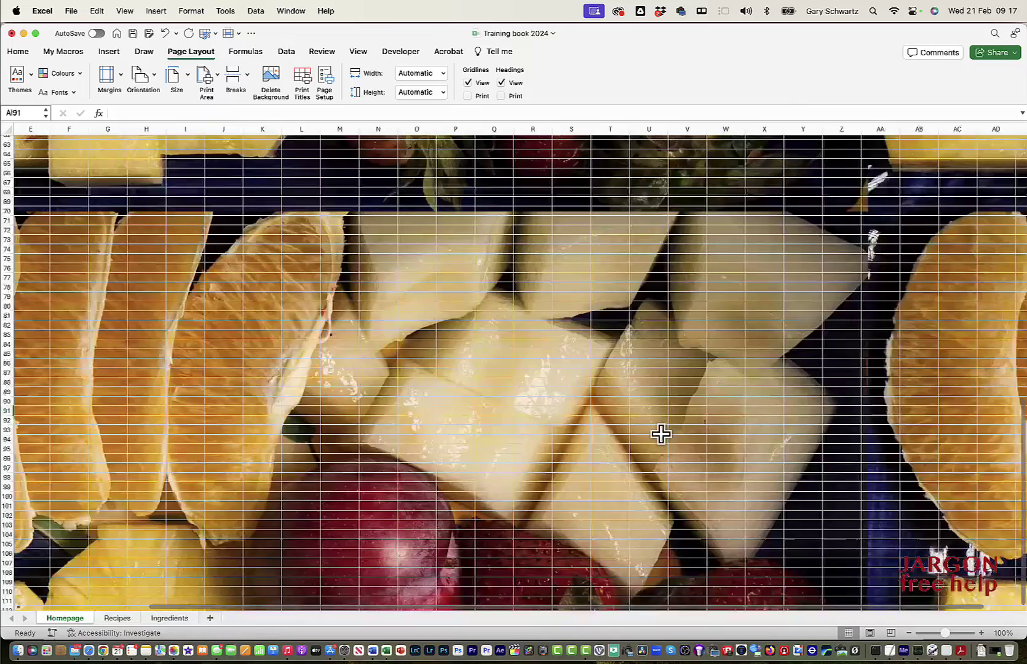
scroll(661, 434, "up", 1)
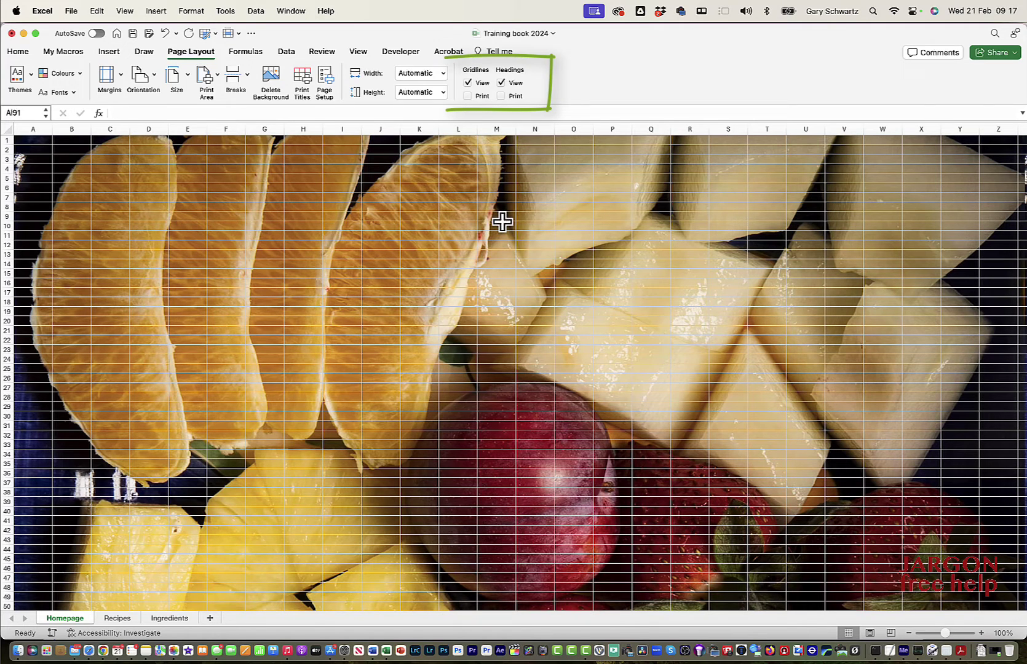
Step: Untick Headings and Gridlines in the View tab for the Homepage sheet
left_click(359, 51)
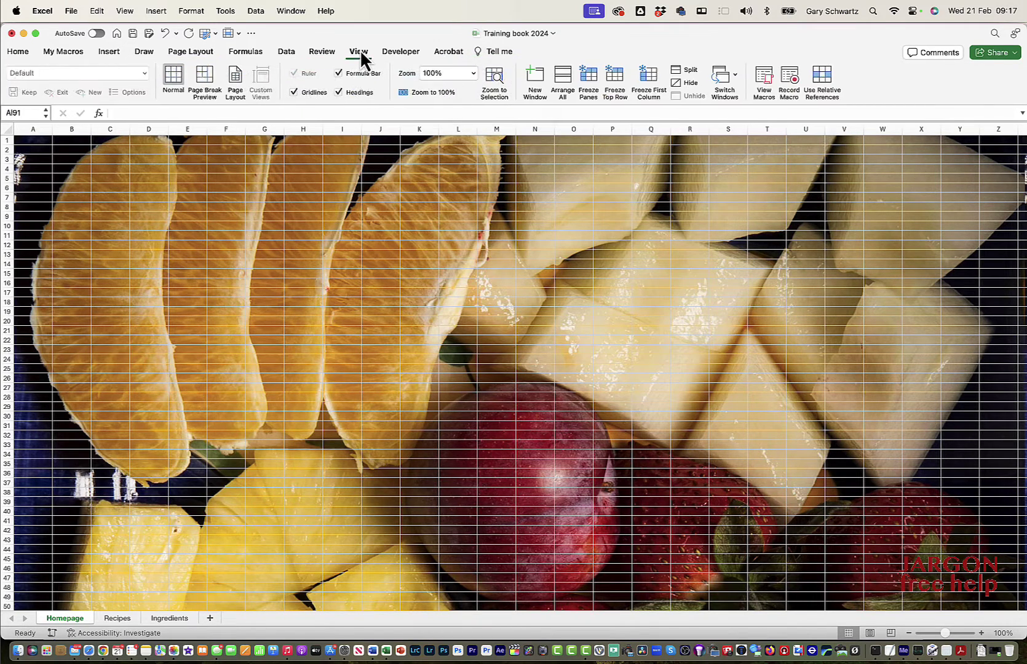
left_click(339, 93)
left_click(294, 91)
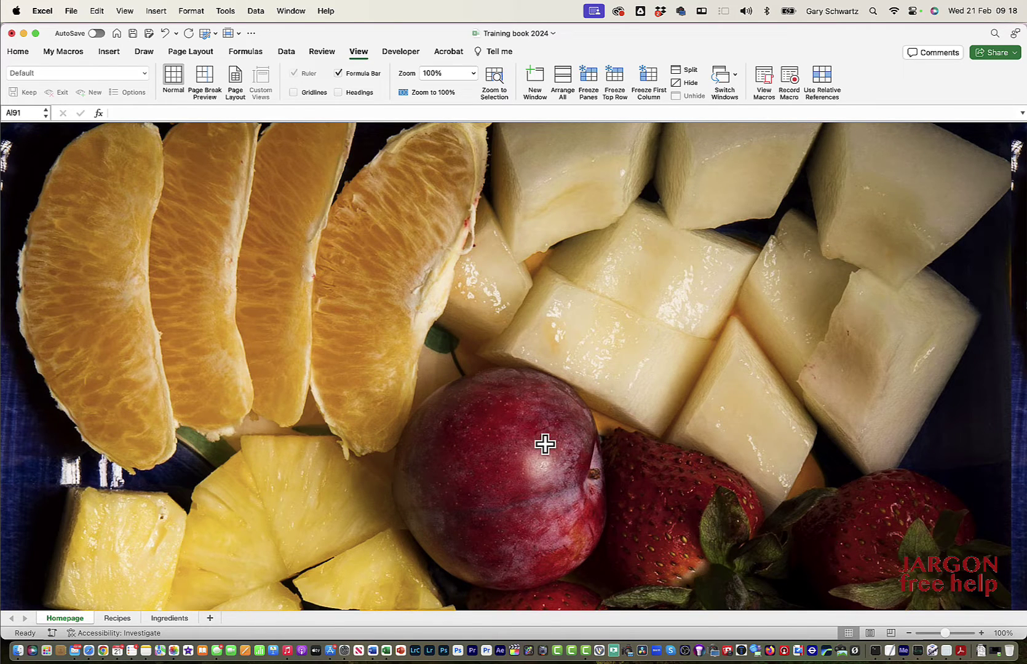
Step: Delete the current background and insert Fruit plate small.jpg as a tiled background
left_click(191, 52)
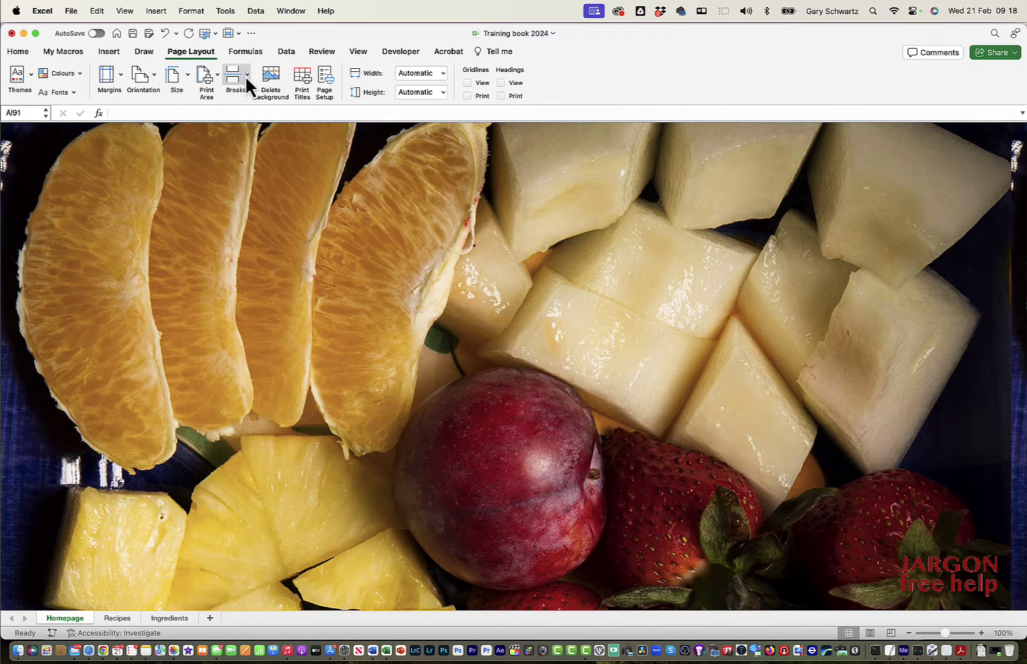
left_click(272, 80)
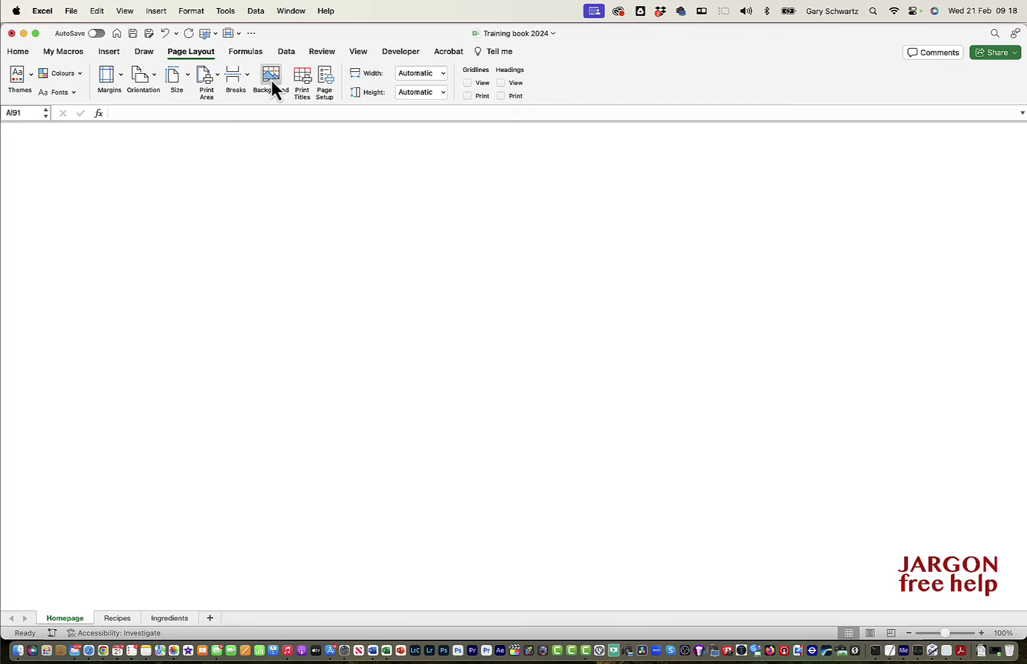
left_click(272, 80)
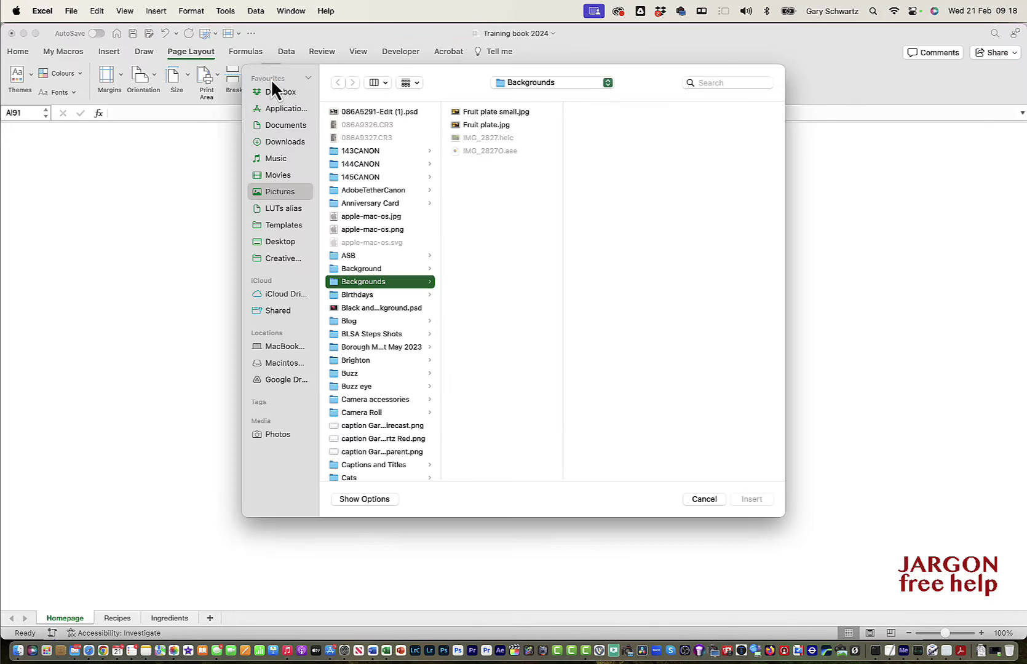
left_click(459, 111)
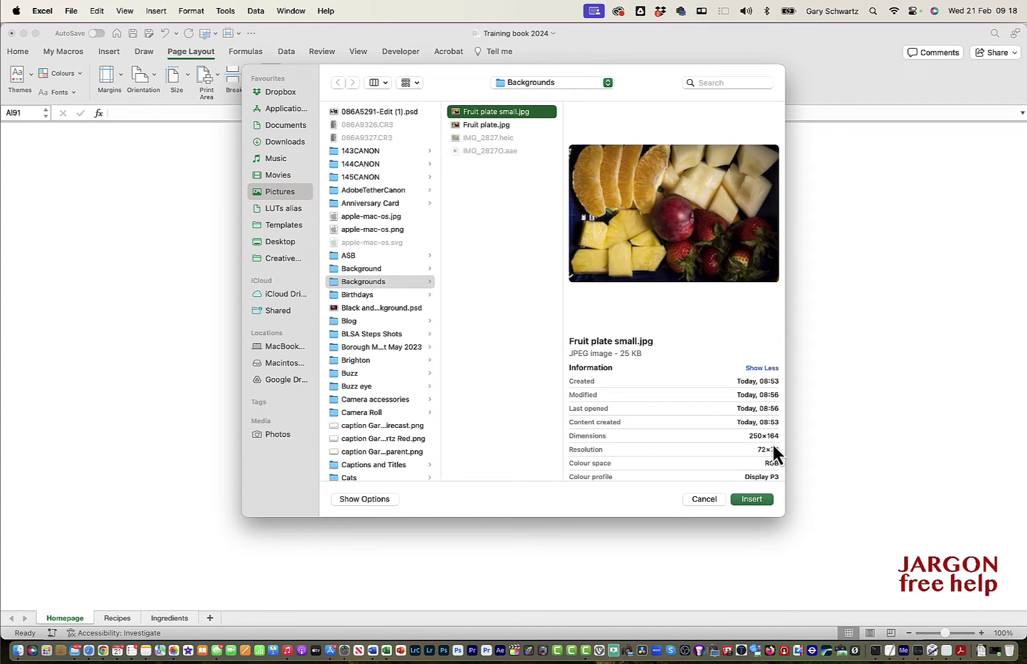
left_click(749, 500)
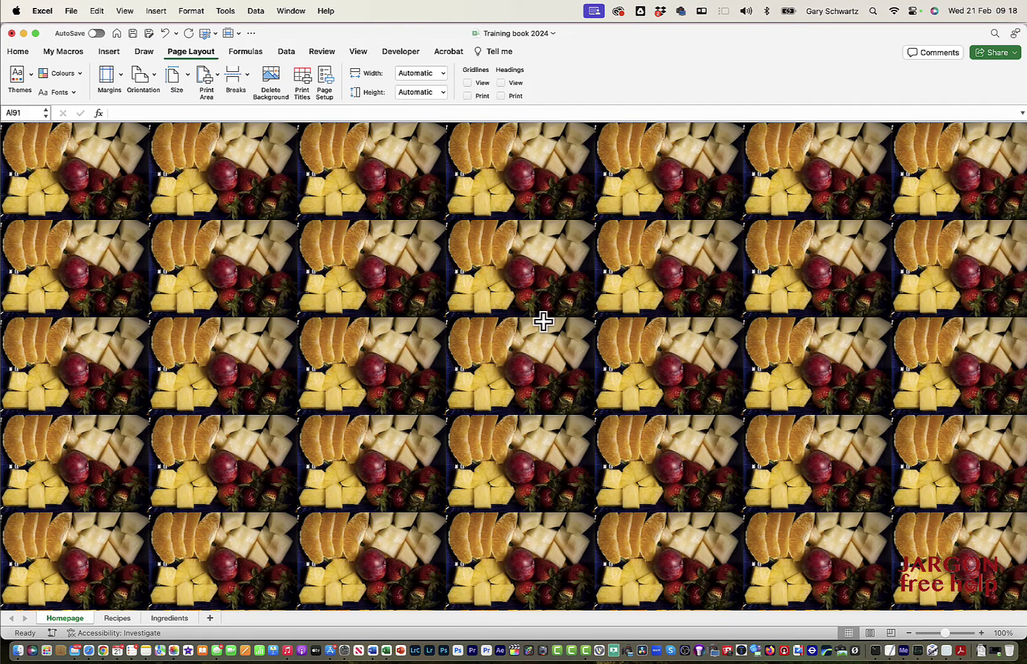
Step: Draw a large text box across the sheet centre, type RECIPES, and select the word
left_click(113, 56)
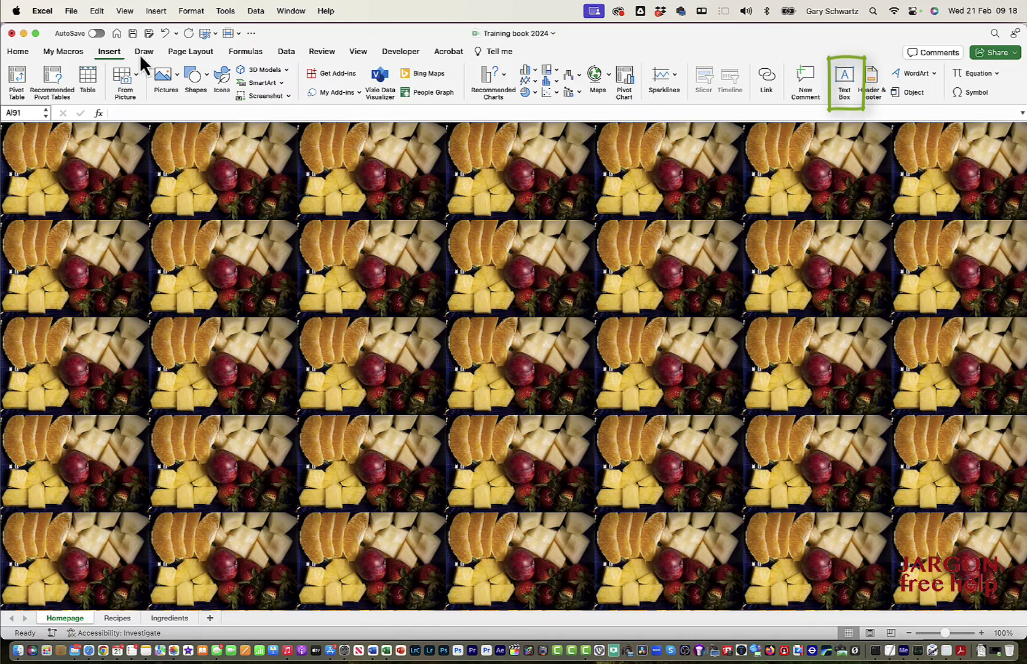
left_click(847, 83)
left_click_drag(275, 203, 828, 469)
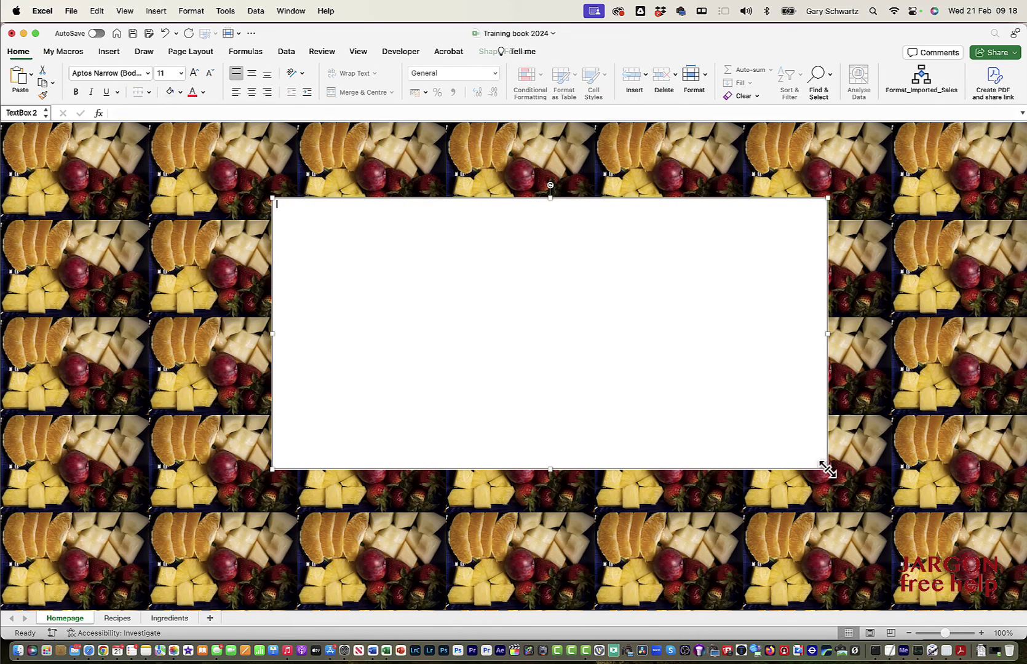
type("RECIPES")
left_click_drag(309, 204, 268, 203)
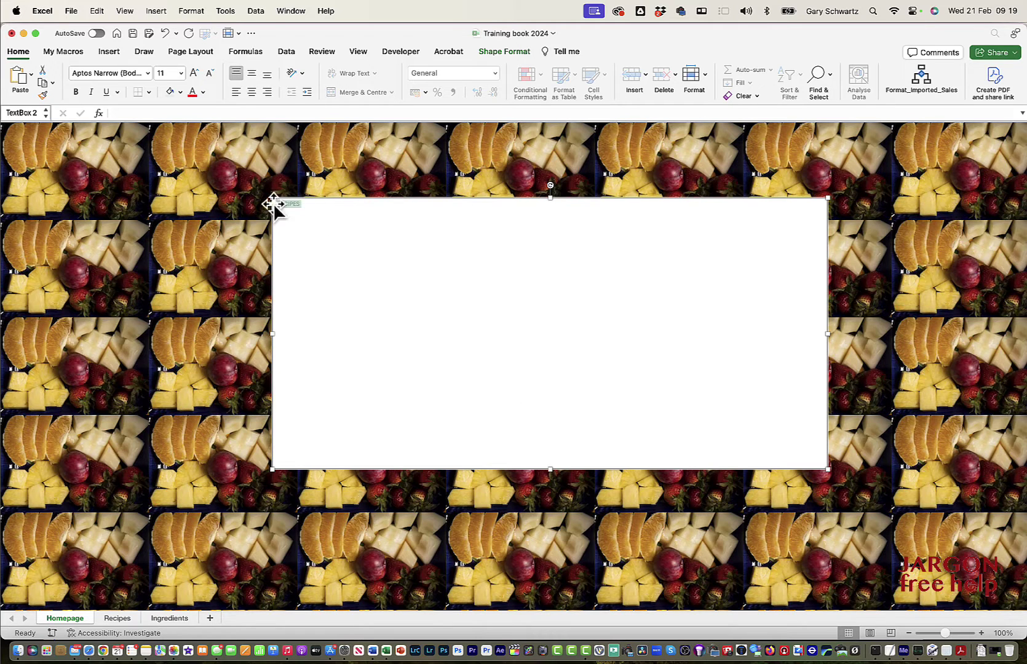
Step: Format the RECIPES text as 80-point American Typewriter
left_click(181, 73)
left_click(172, 288)
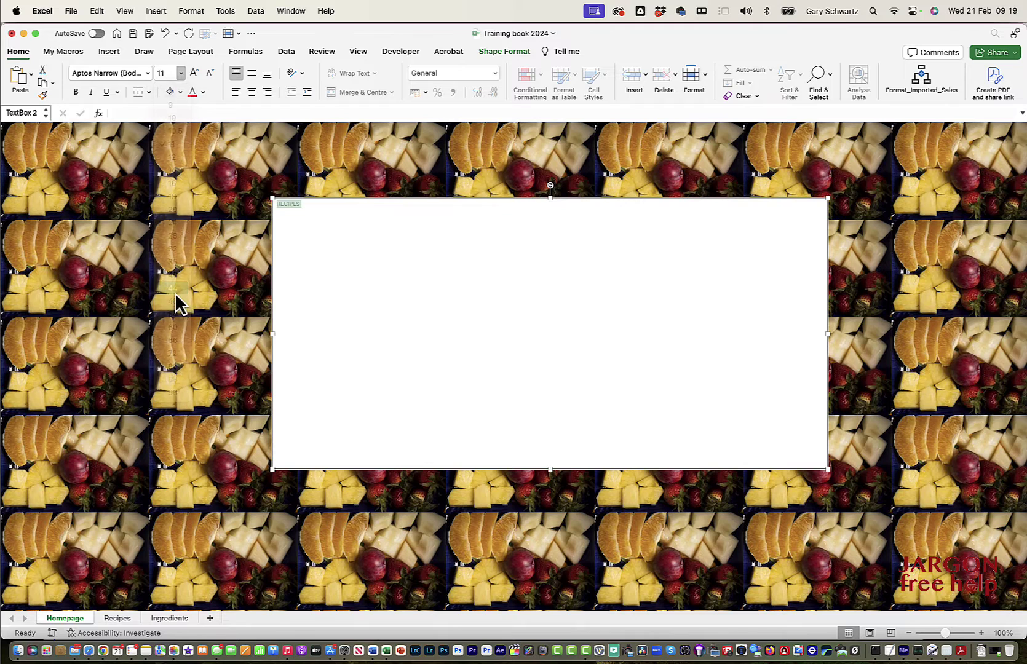
left_click(181, 72)
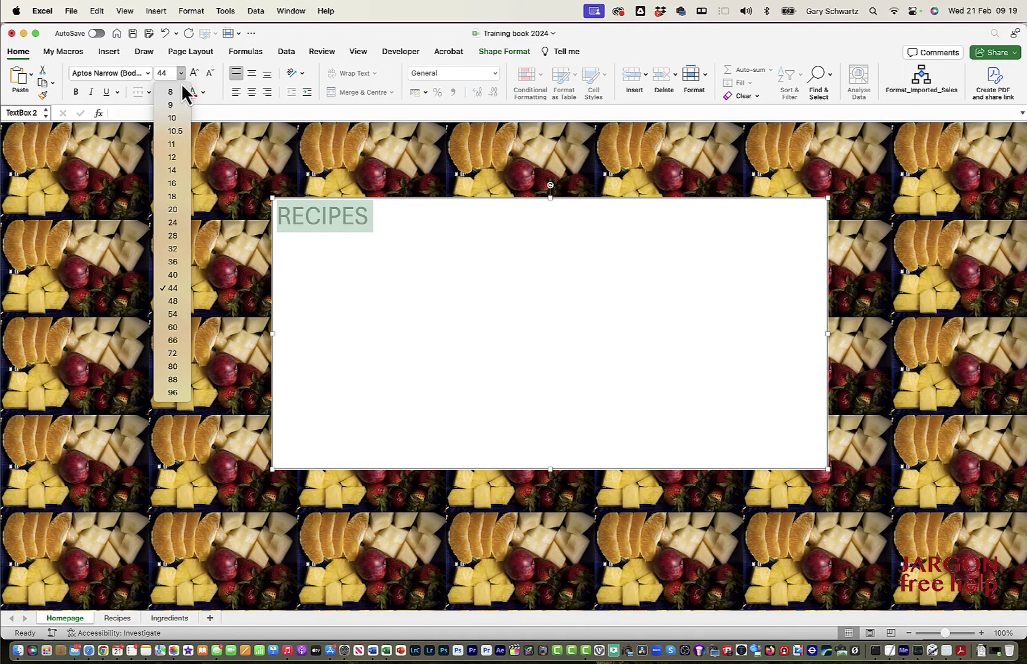
left_click(172, 368)
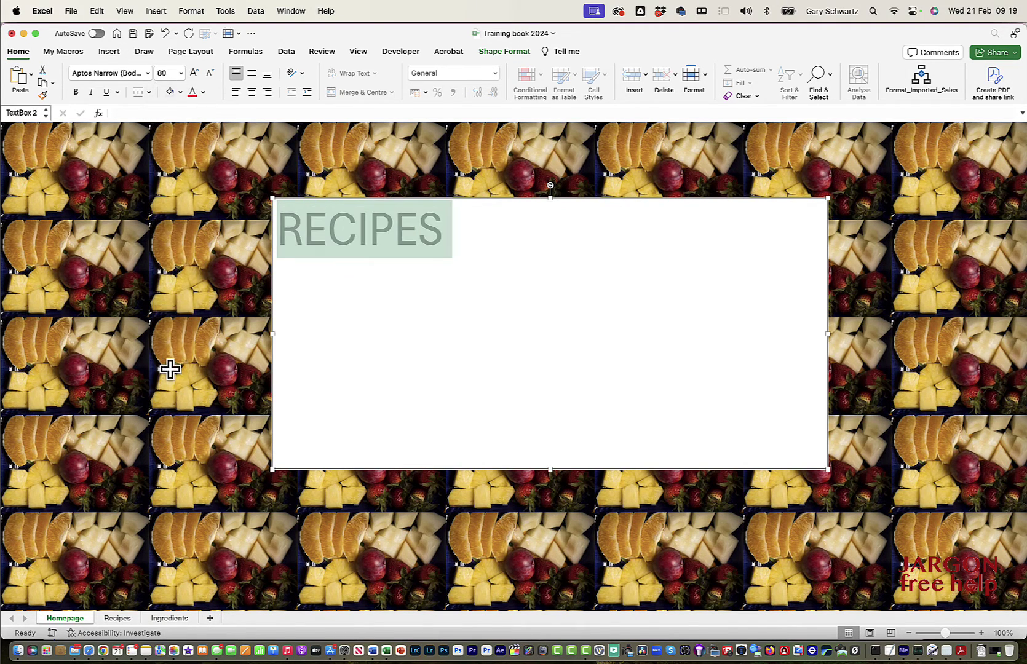
left_click(148, 74)
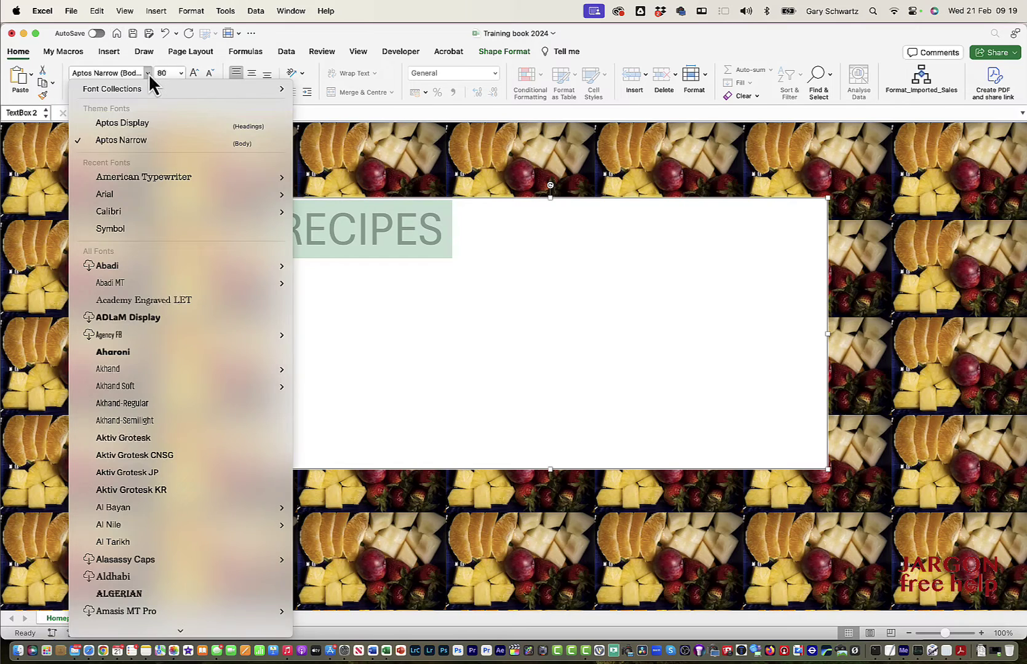
mouse_move(138, 334)
scroll(138, 334, "down", 5)
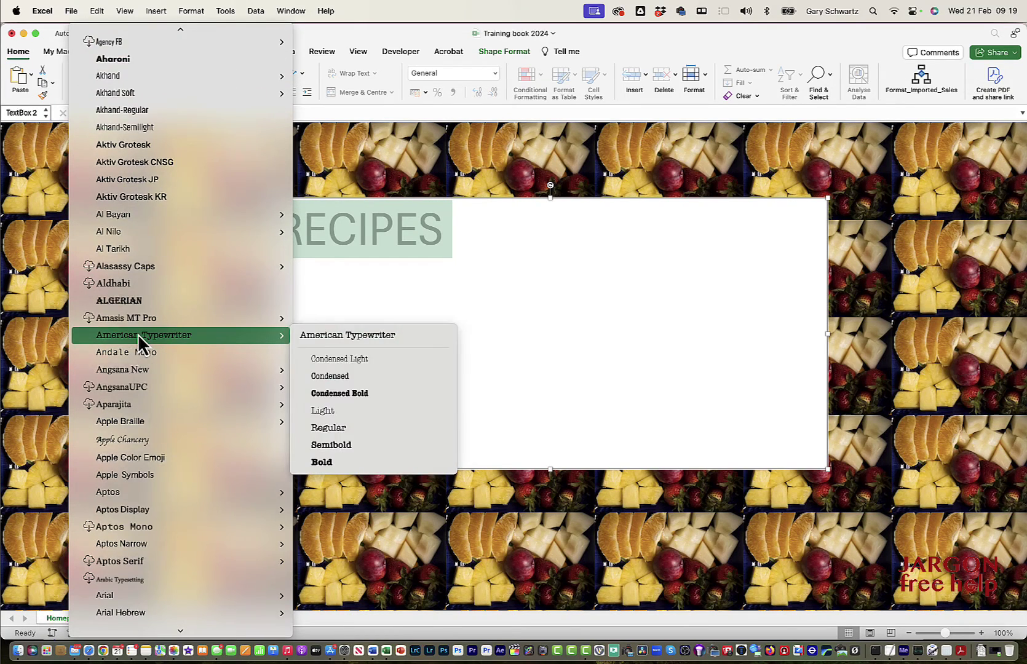
left_click(137, 335)
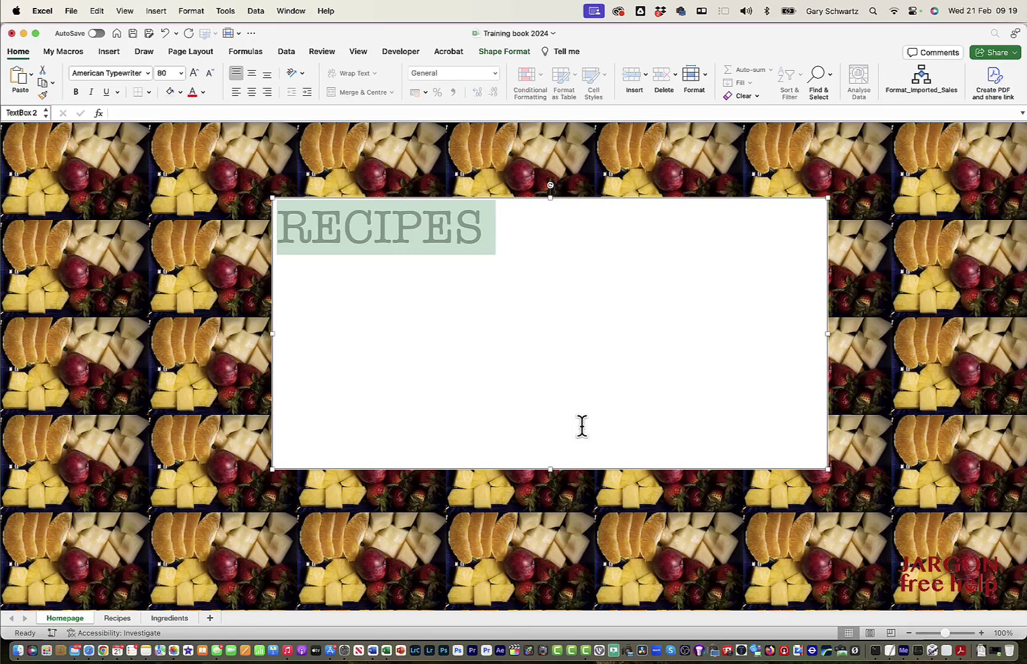
Step: Drag the corner handle inward so the text box closely fits the word RECIPES
left_click_drag(828, 469, 611, 393)
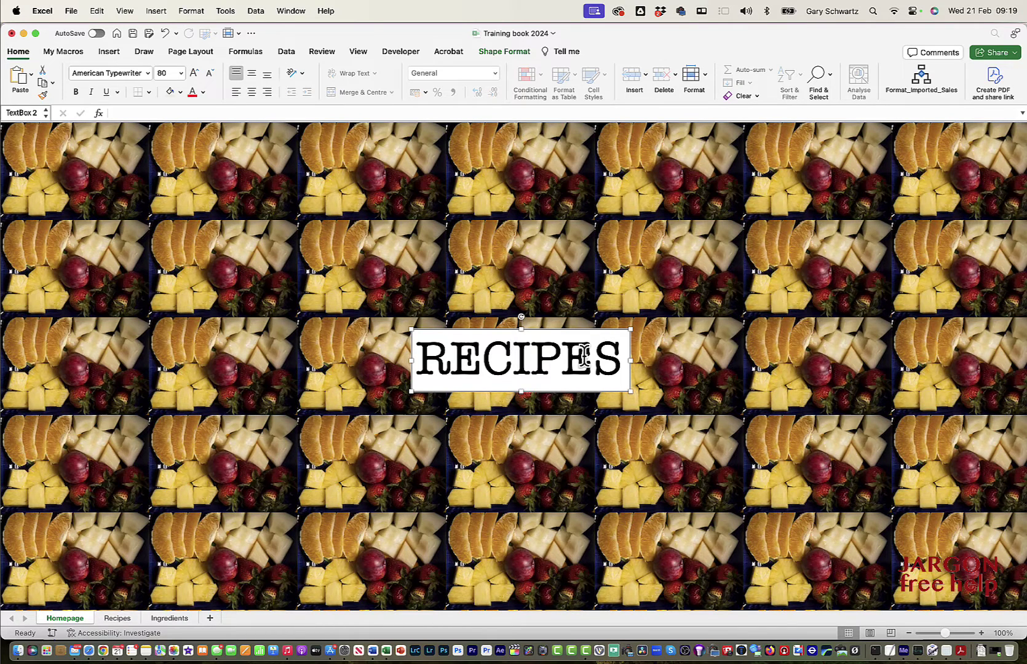
Step: Set the RECIPES text box's Shape Fill to No Fill
left_click(514, 58)
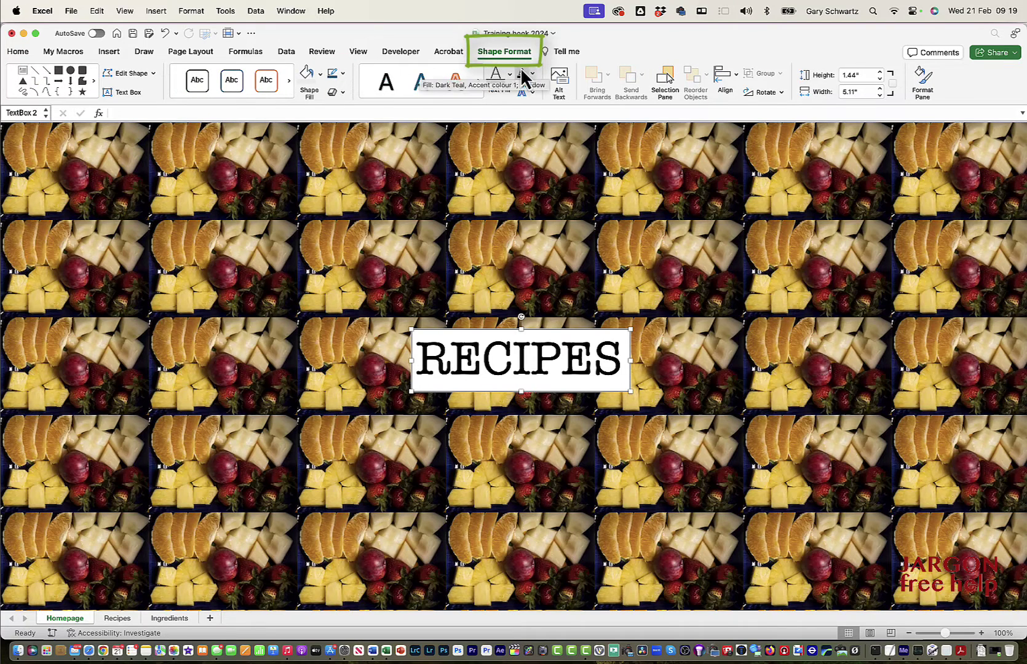
left_click(321, 74)
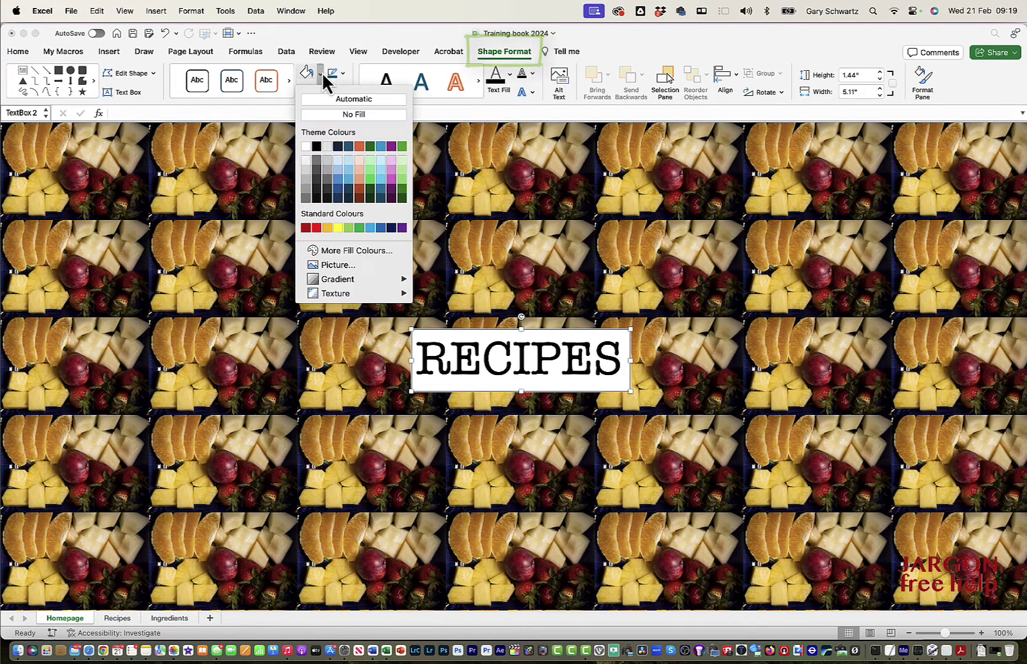
left_click(327, 113)
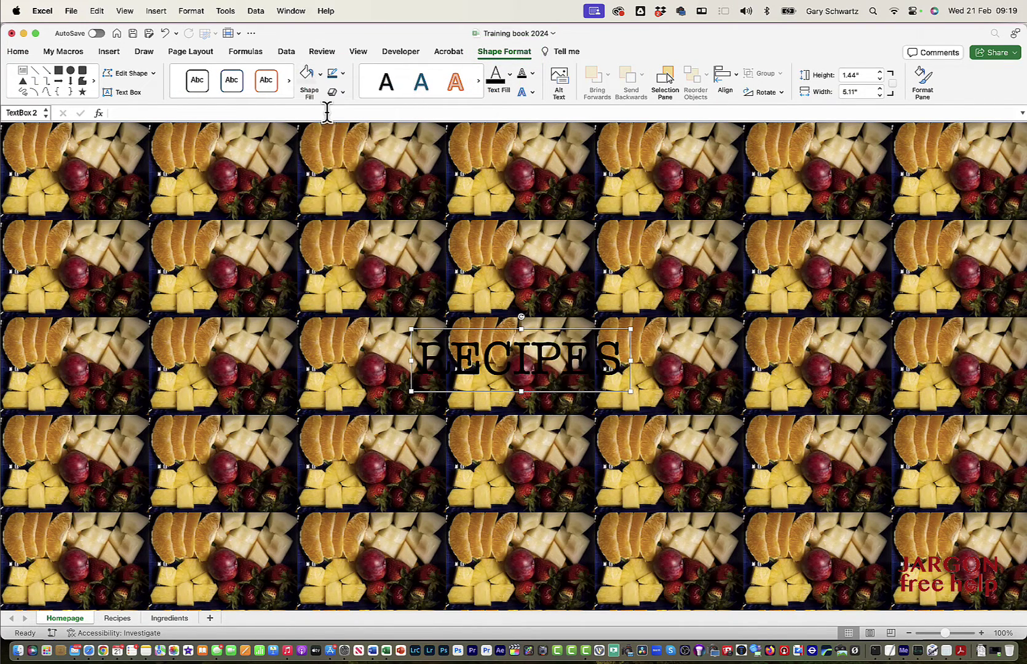
Step: Select the word RECIPES and change its text fill to white
left_click(543, 363)
double_click(543, 363)
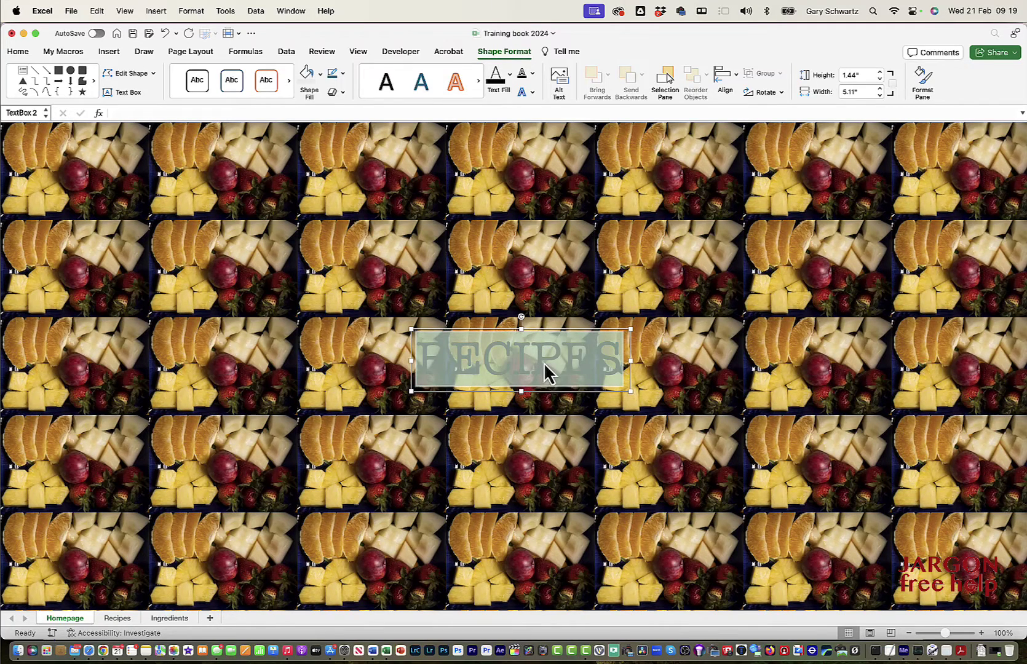
left_click(510, 76)
left_click(495, 146)
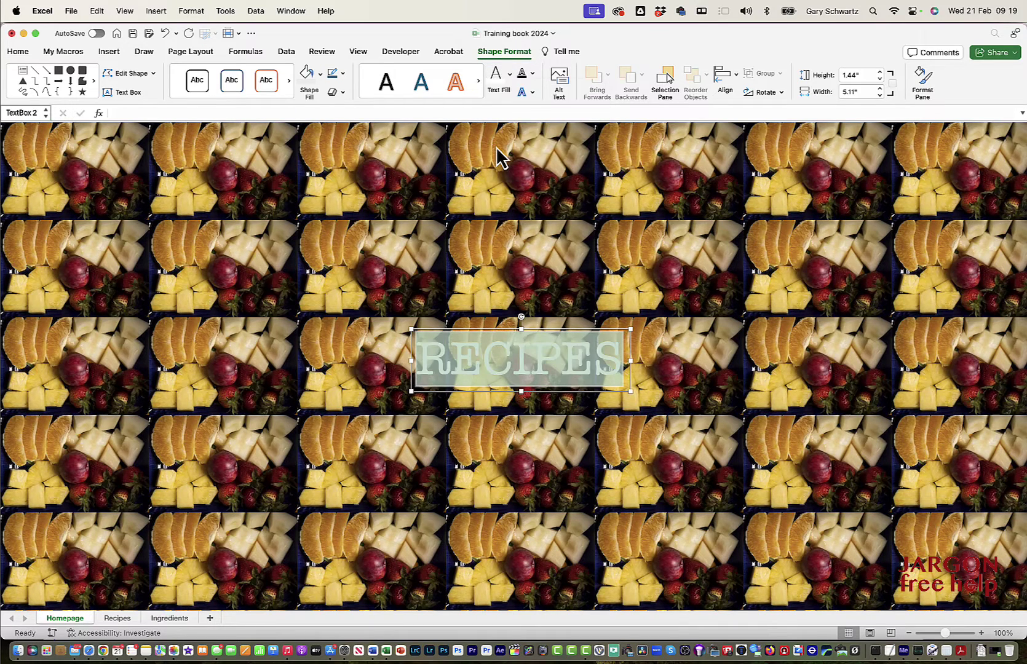
left_click(505, 246)
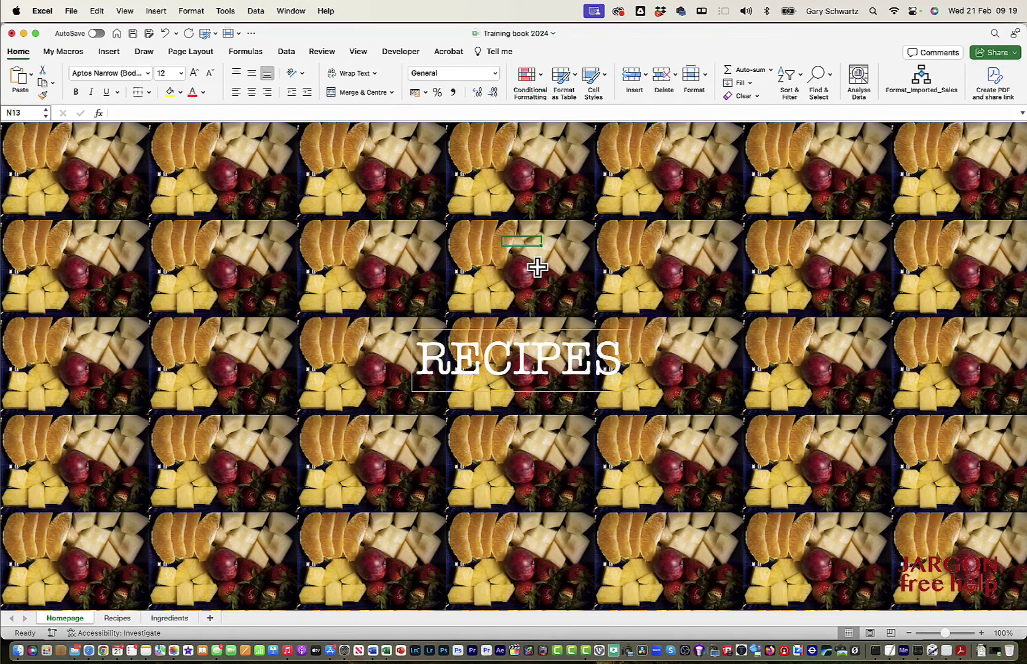
Step: Apply the first Reflection Variation from Shape Effects to the RECIPES text box
left_click(541, 331)
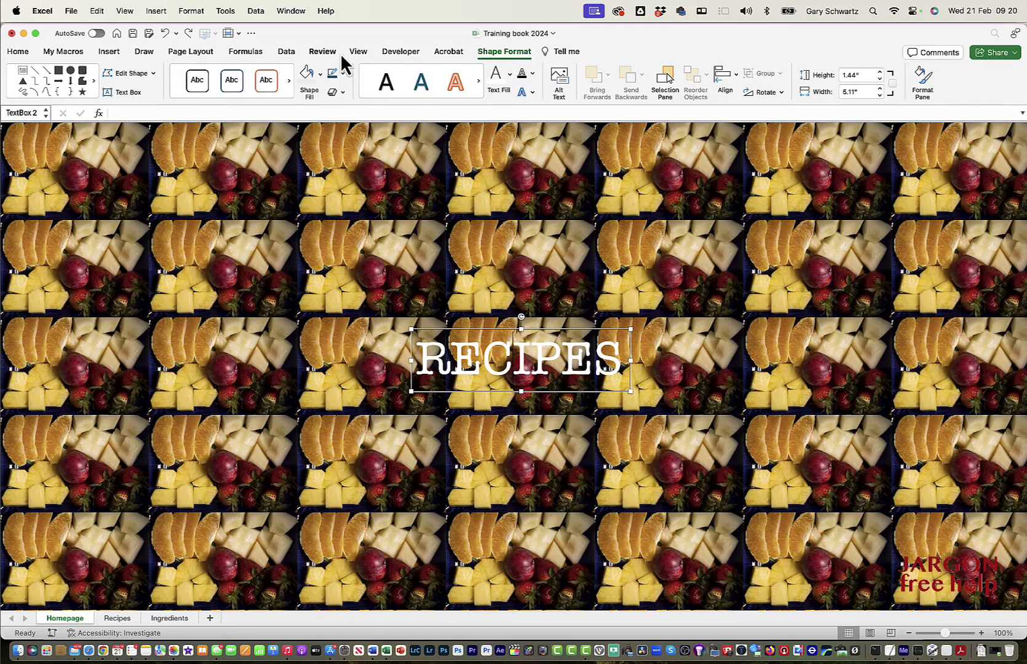
left_click(342, 91)
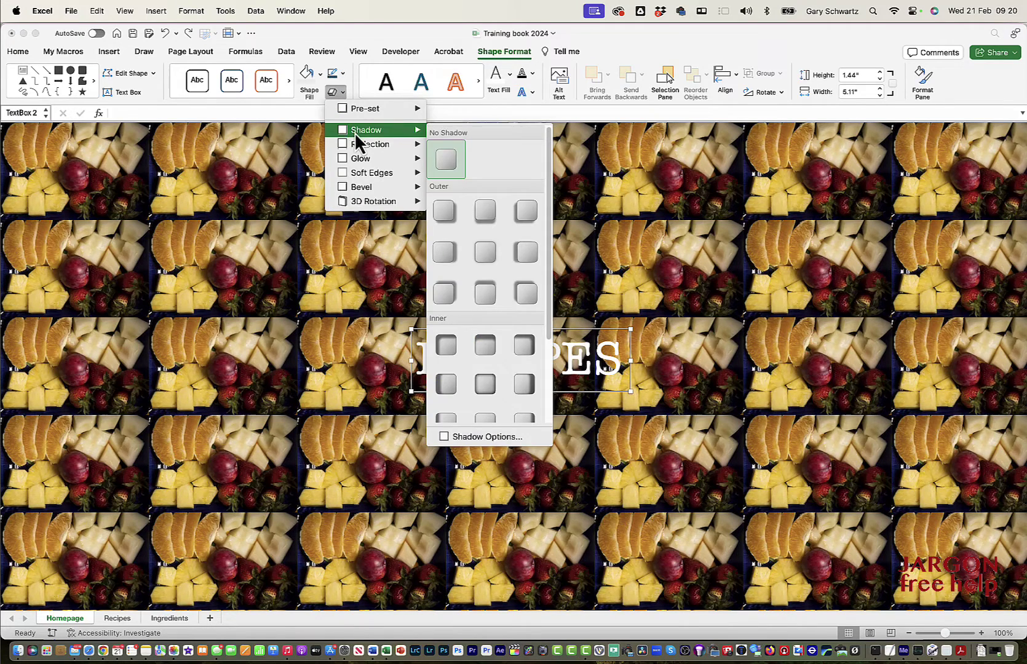
mouse_move(357, 146)
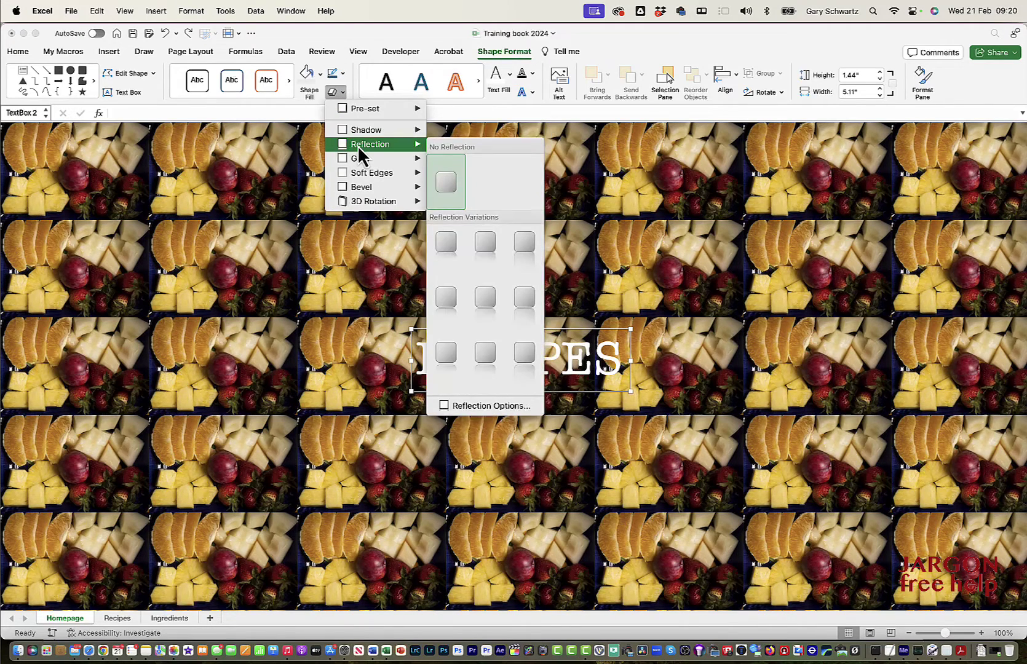
left_click(447, 241)
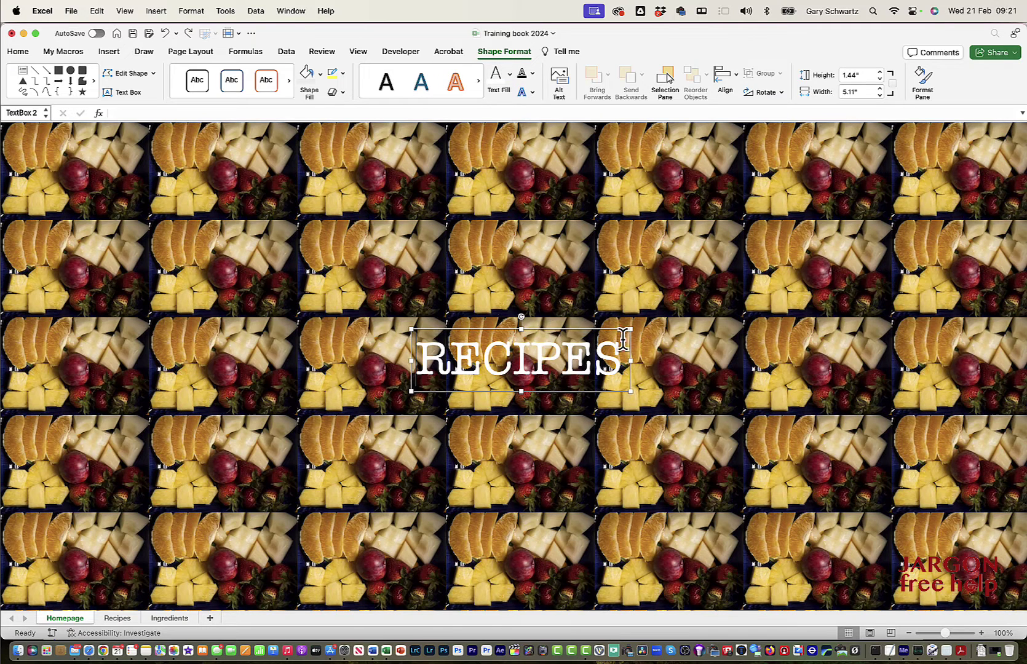
Step: Give the RECIPES box a yellow standard-colour outline with 6 pt weight
left_click(342, 80)
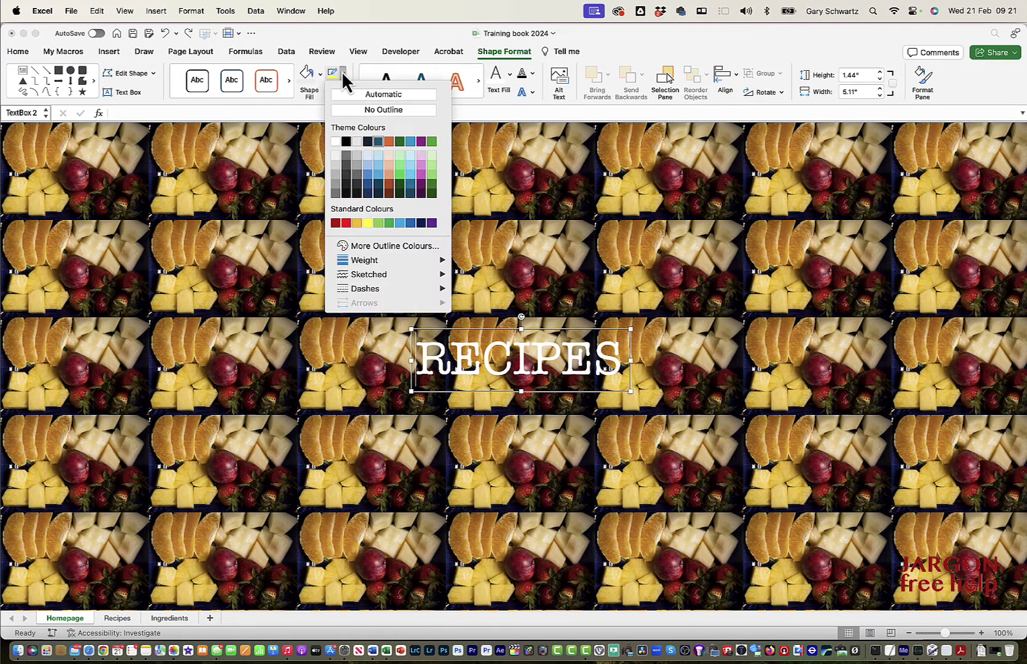
left_click(351, 110)
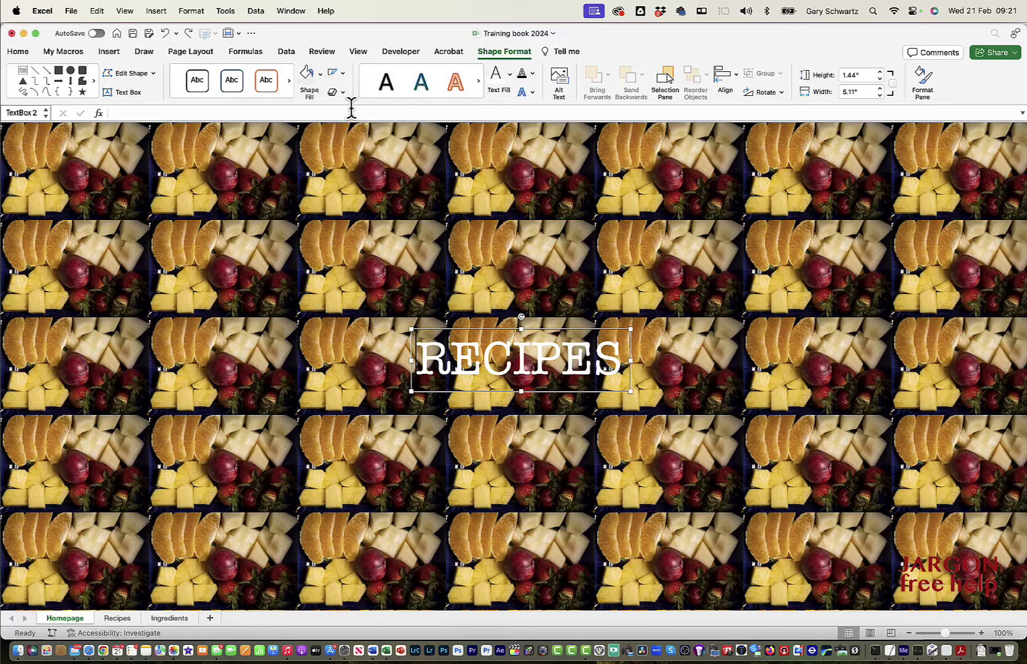
left_click(460, 263)
left_click(470, 337)
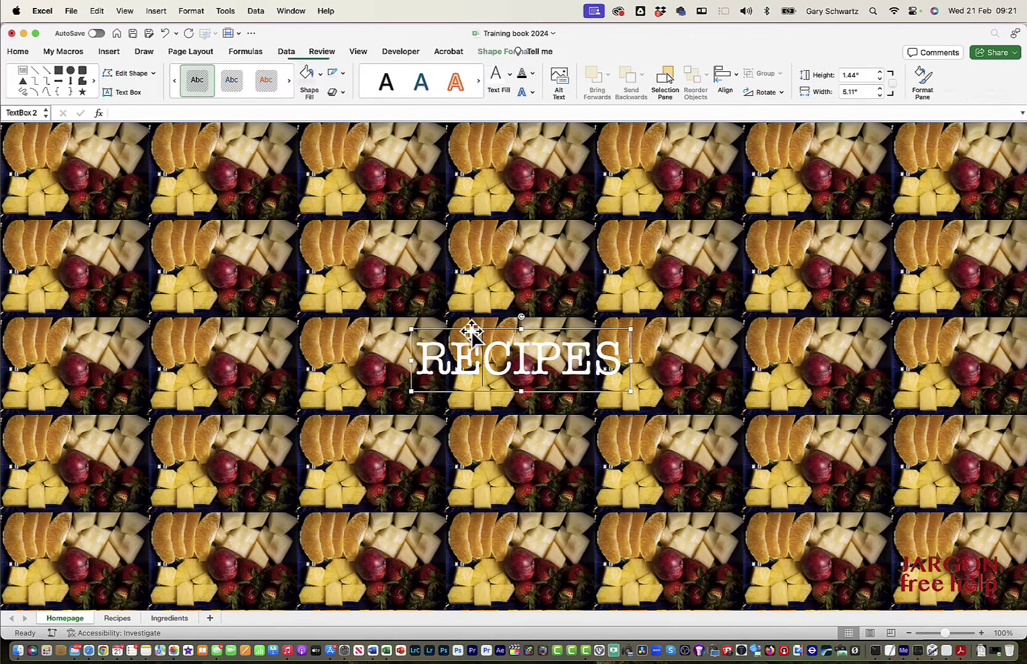
left_click(343, 73)
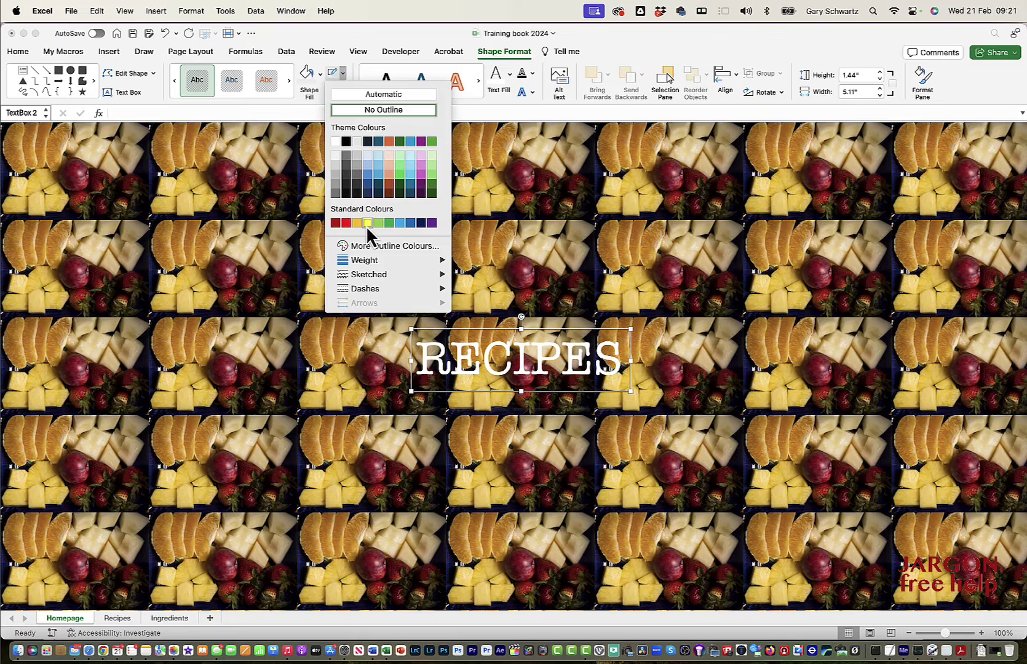
left_click(367, 223)
left_click(342, 78)
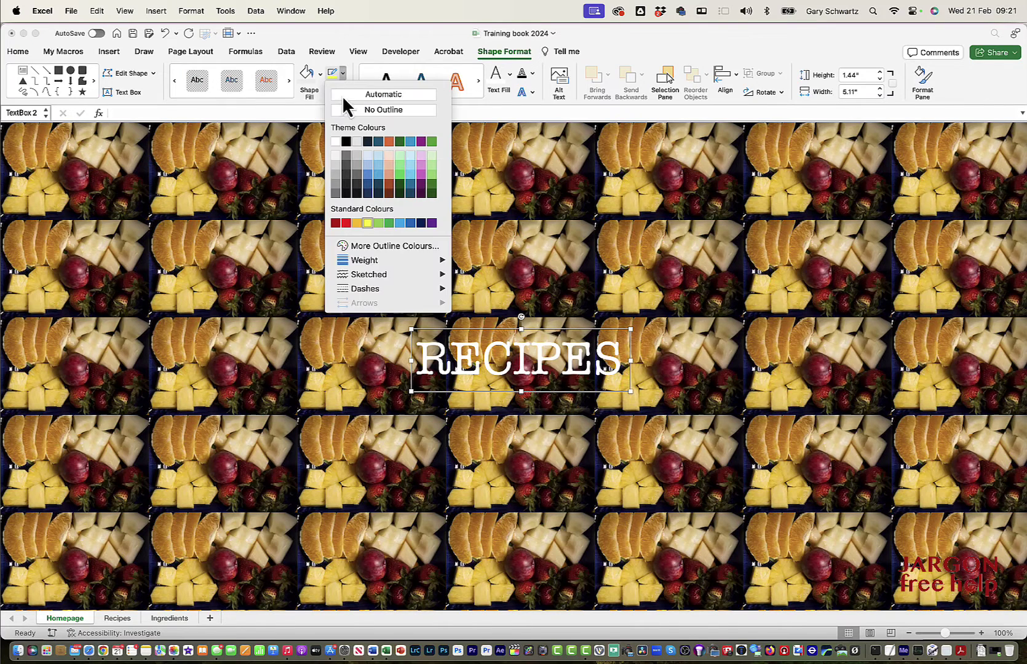
mouse_move(433, 262)
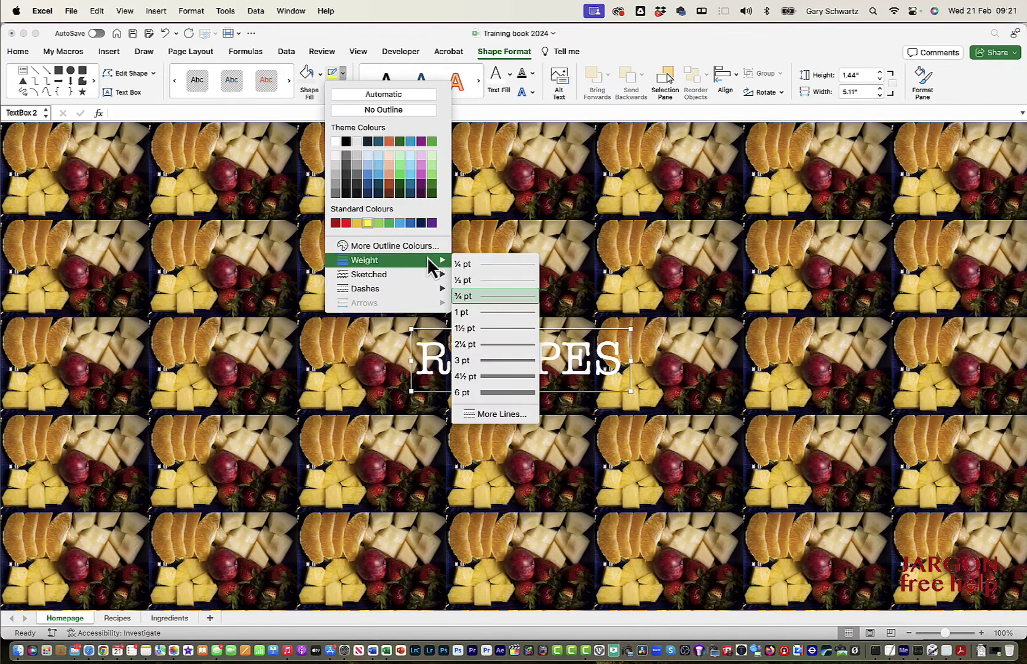
left_click(489, 391)
left_click(482, 318)
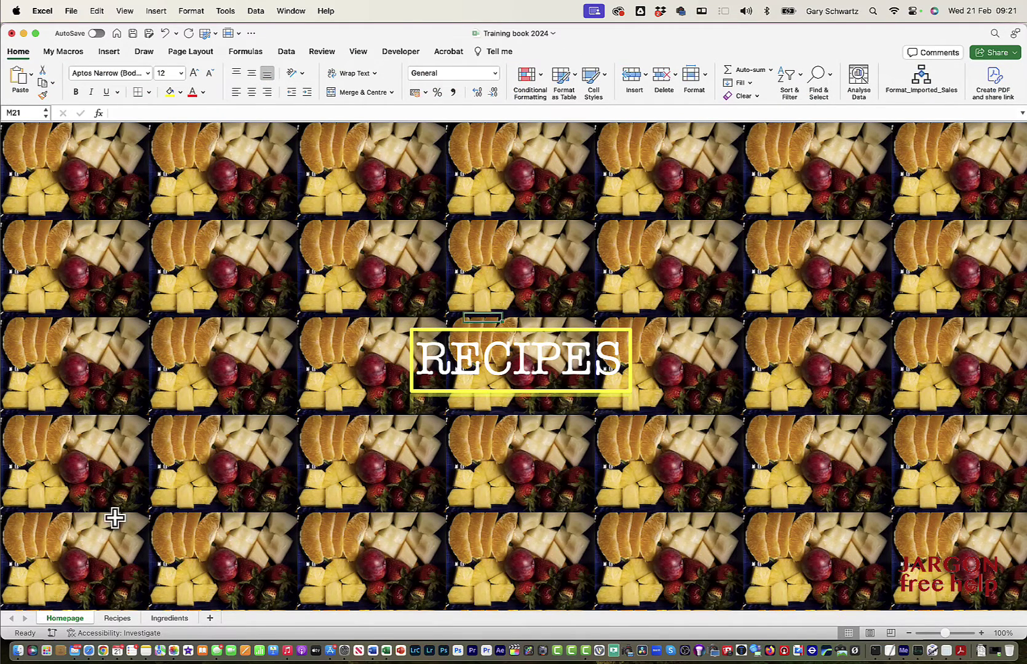
Step: Switch to the Recipes sheet and show the Page Layout ribbon
left_click(120, 621)
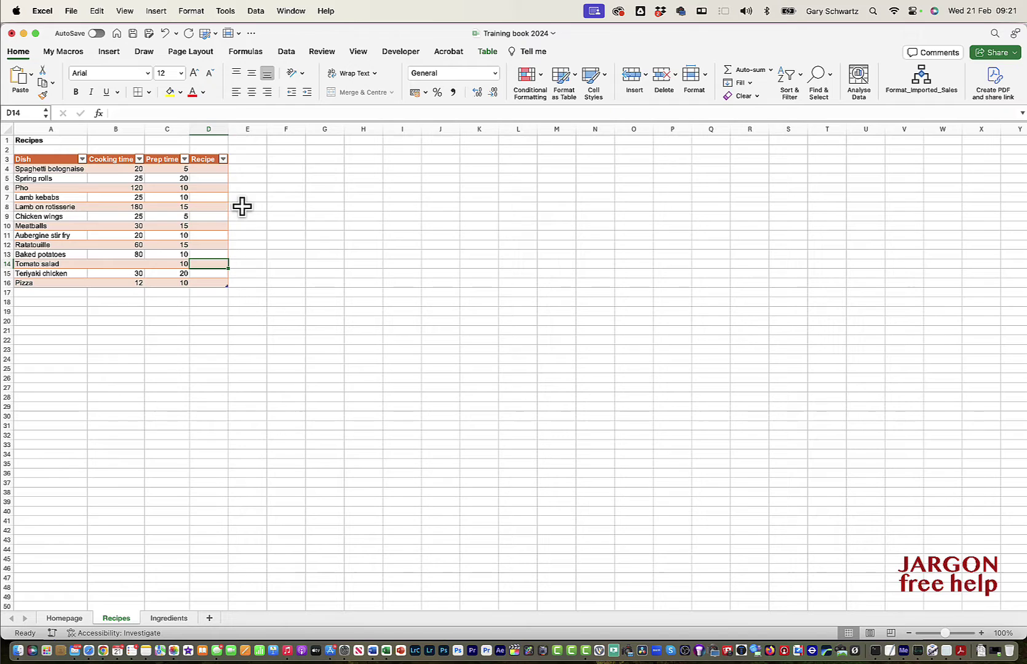
left_click(190, 53)
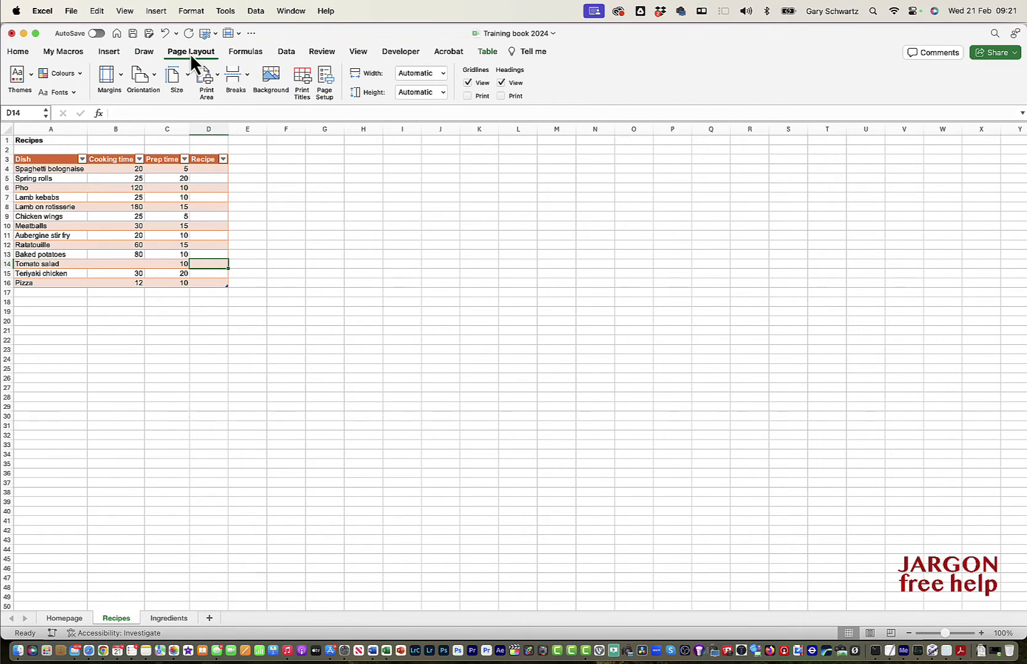
Step: Insert Fruit plate.jpg from the Backgrounds folder as the Recipes sheet's background image
left_click(272, 76)
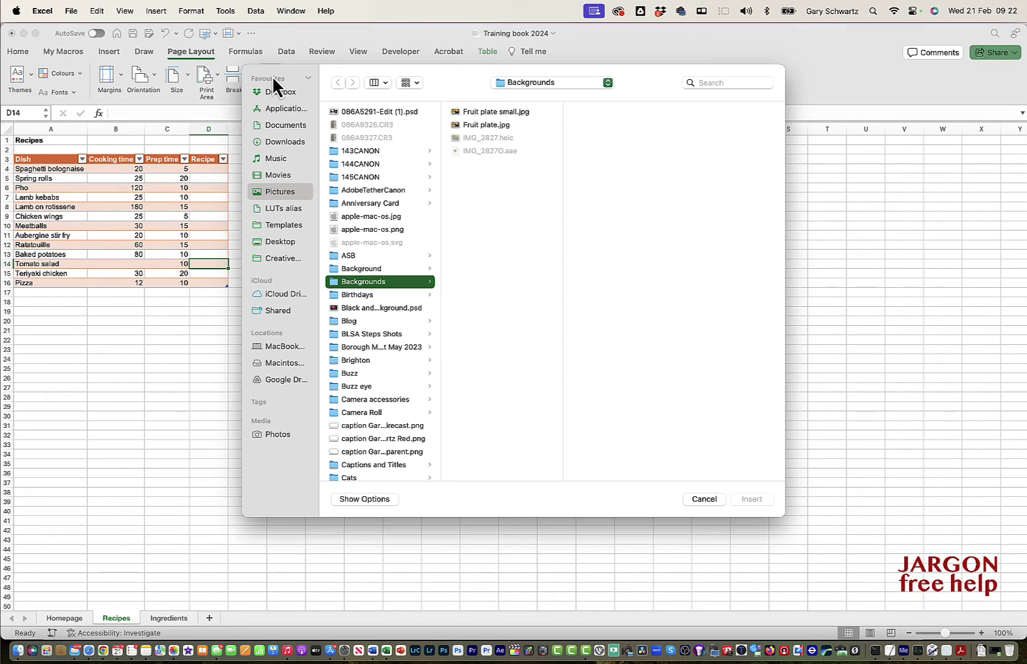
left_click(482, 126)
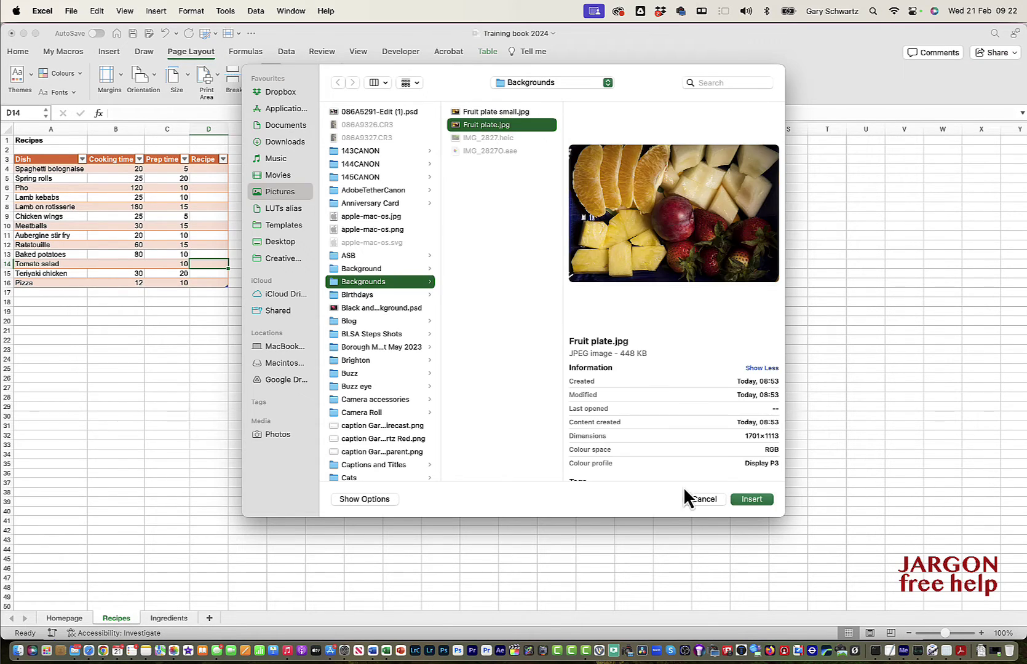
left_click(753, 499)
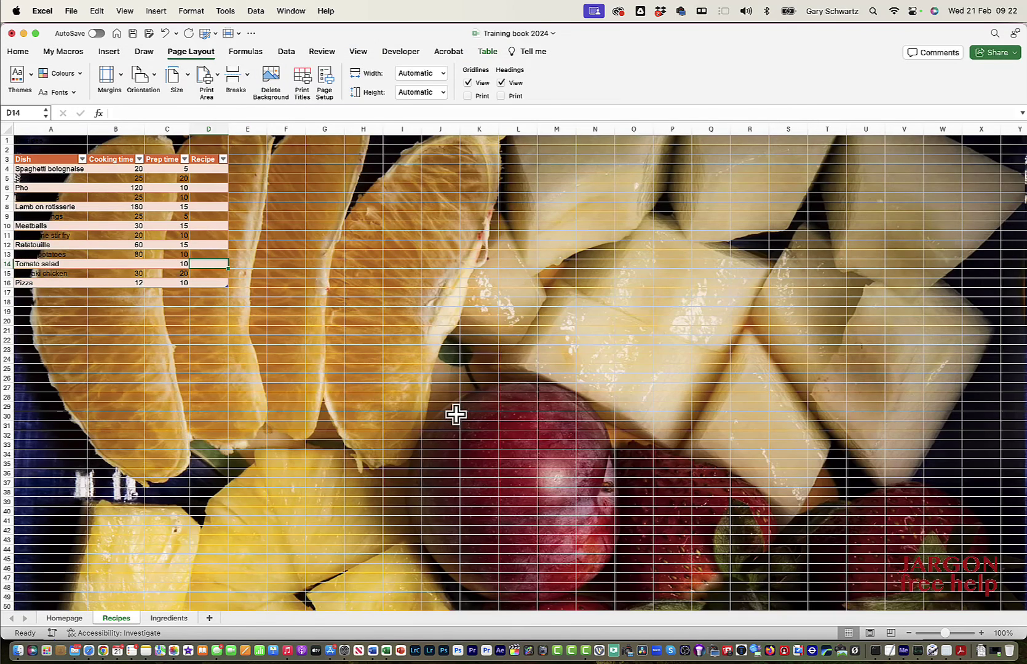